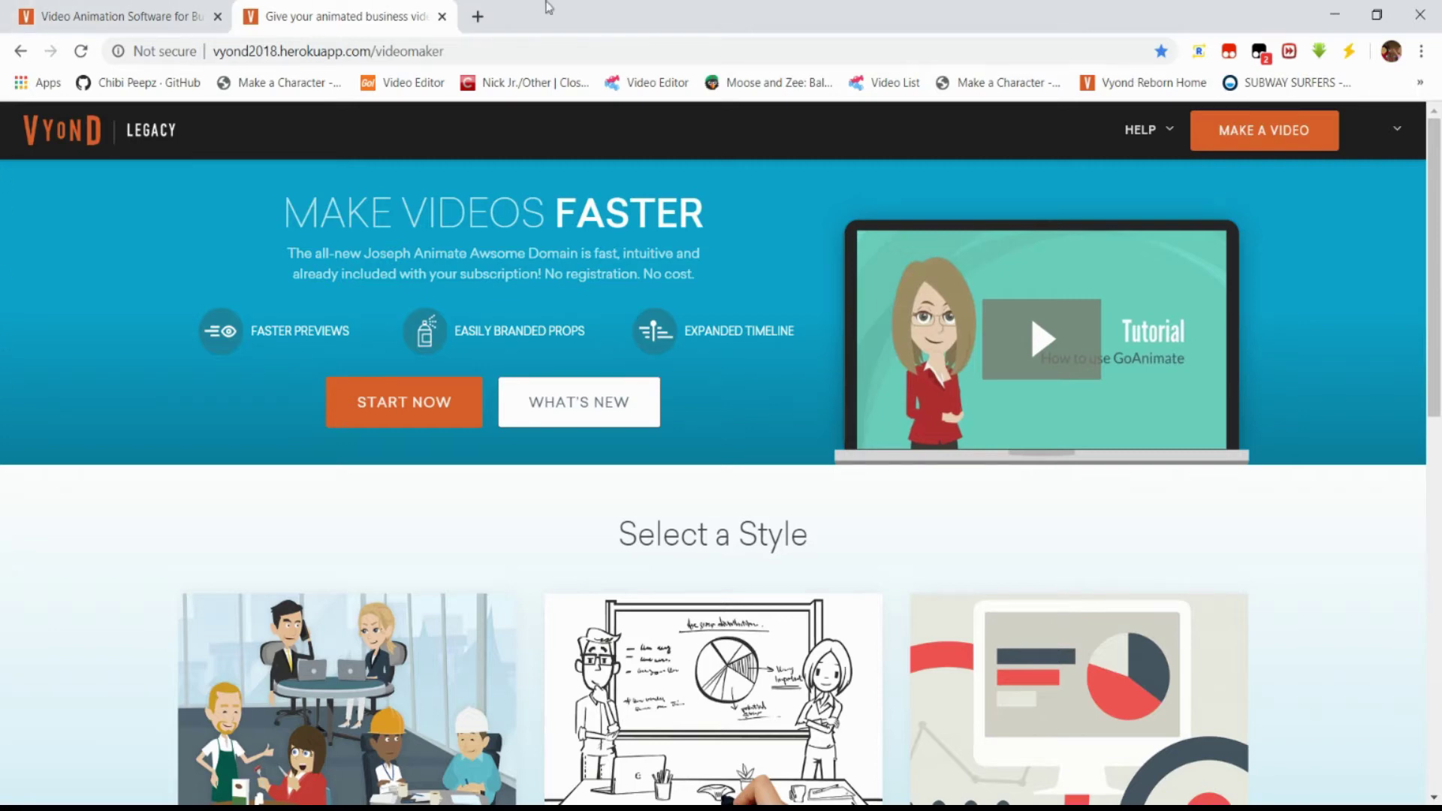
Close the Vyond Legacy videomaker tab, leaving the vyond.com Make Your Own Animated Videos page
click(327, 50)
key(ctrl+c)
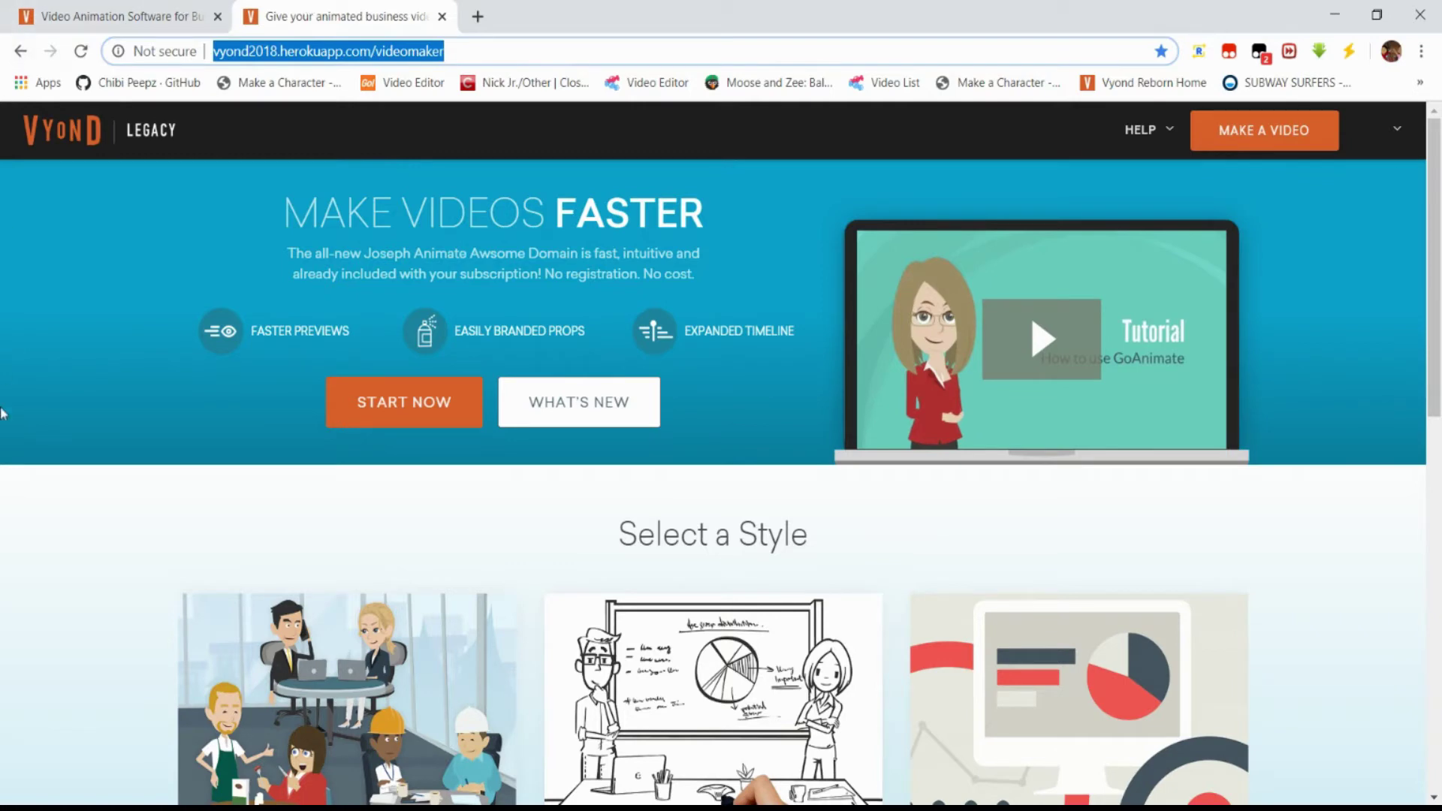
click(3, 616)
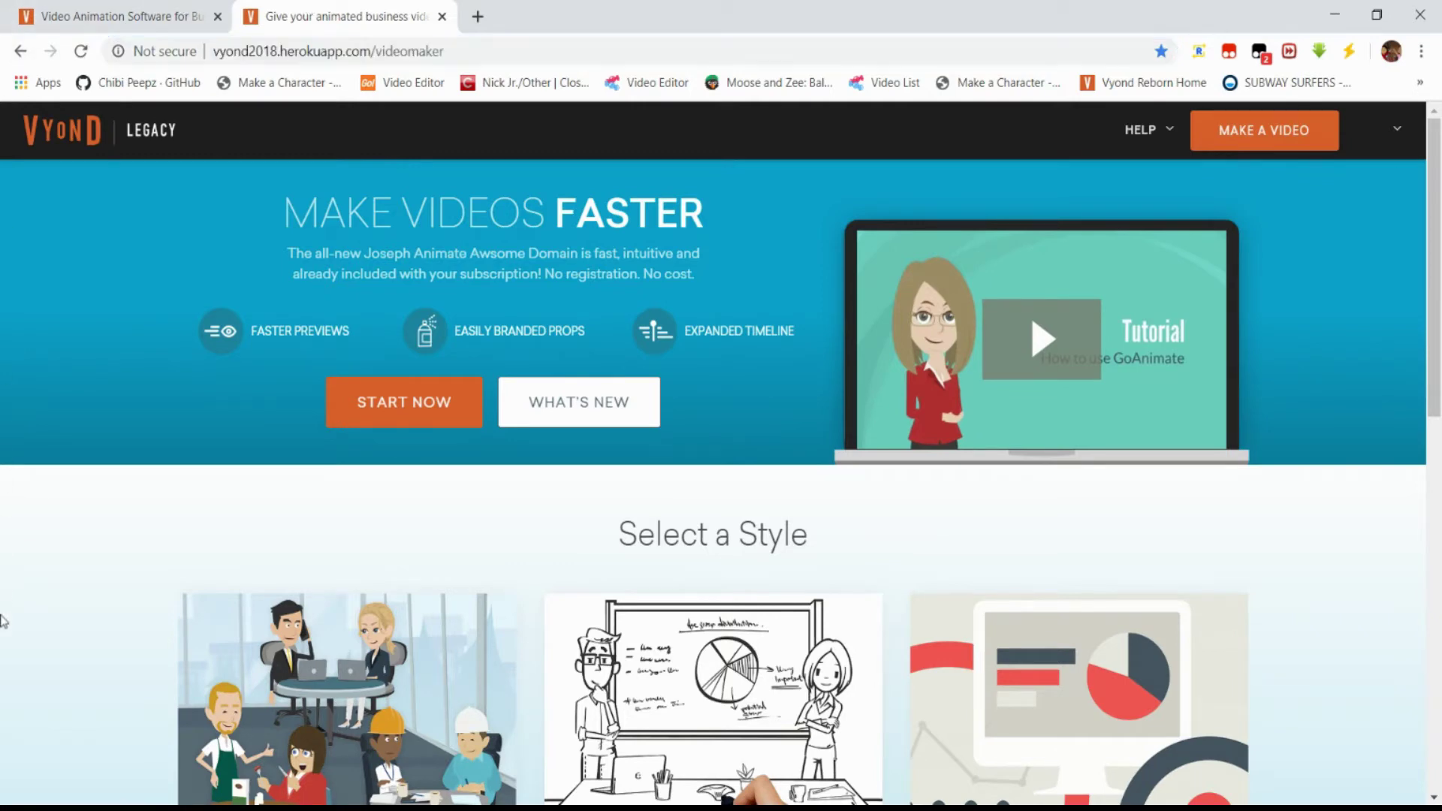
key(ctrl+w)
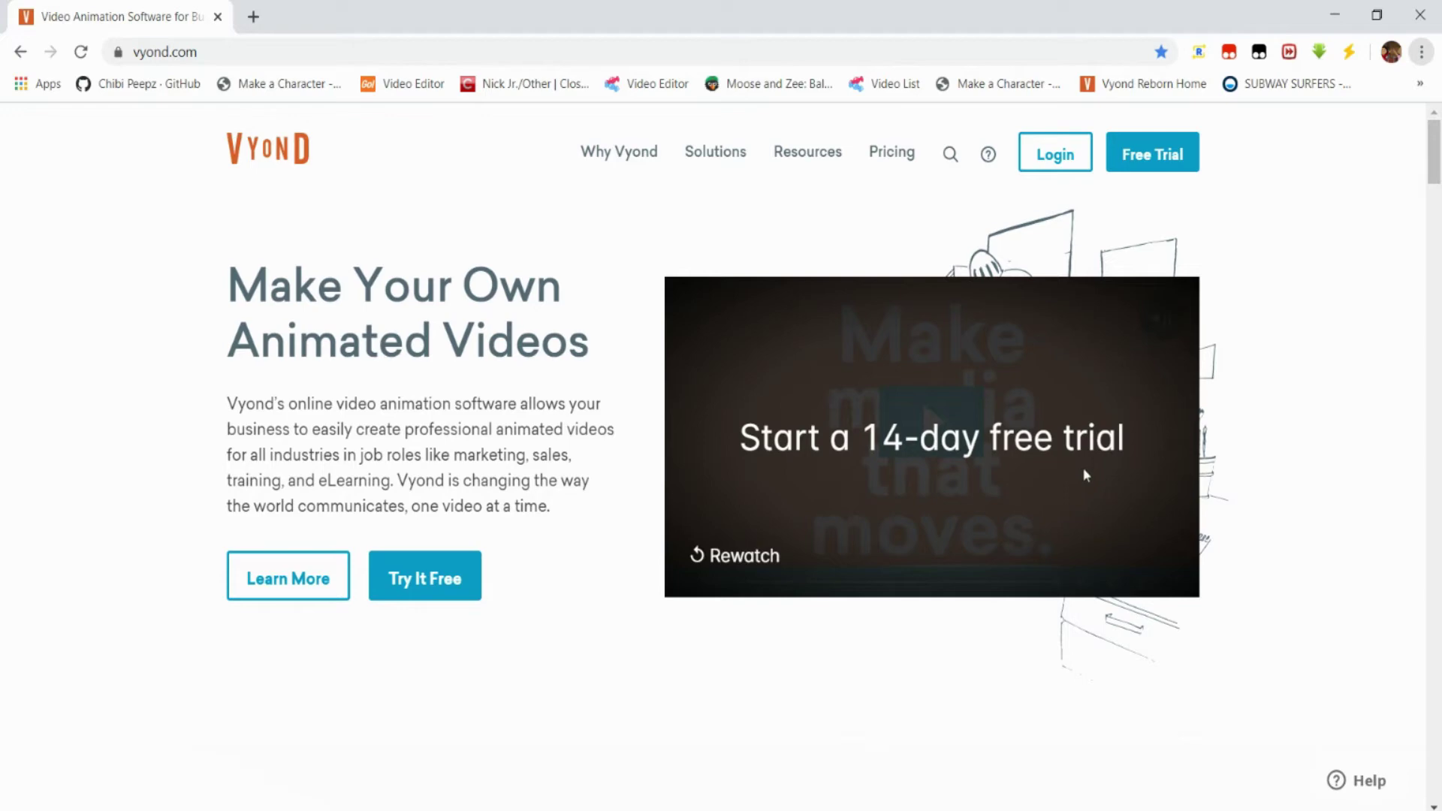
Open DevTools on the vyond.com homepage and widen the page pane beside the inspector
key(F12)
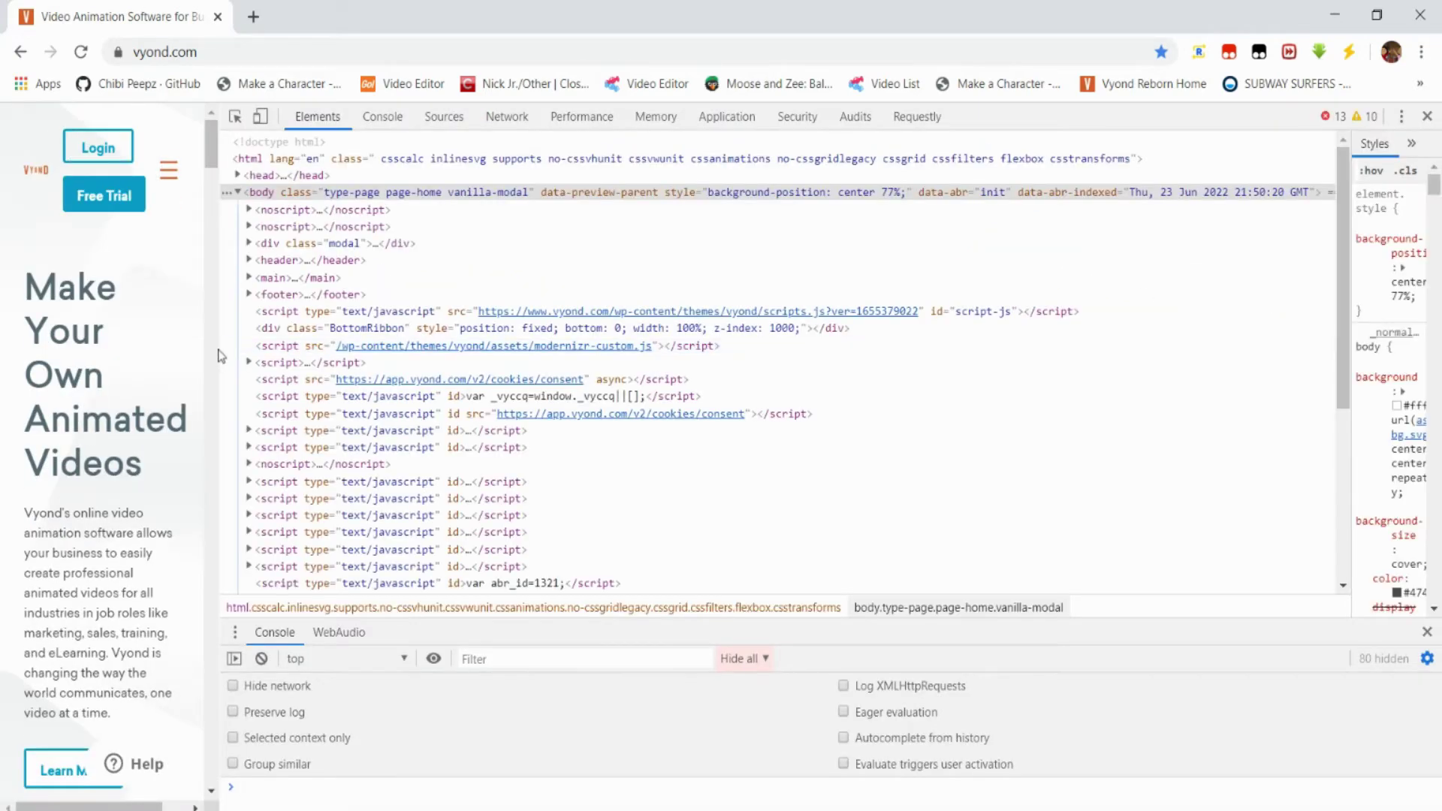
drag(218, 335, 678, 398)
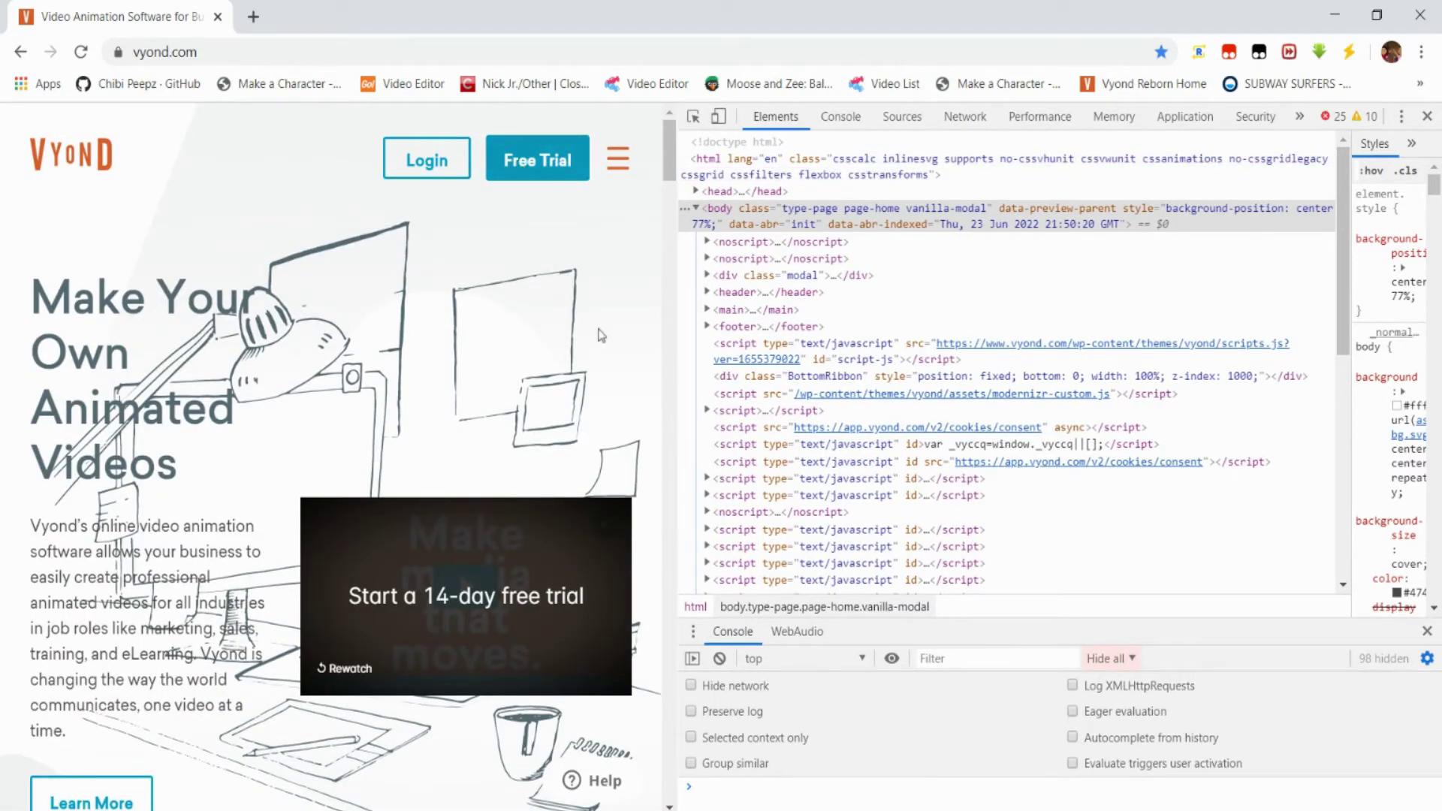
scroll(324, 451, down, 14)
scroll(174, 356, up, 7)
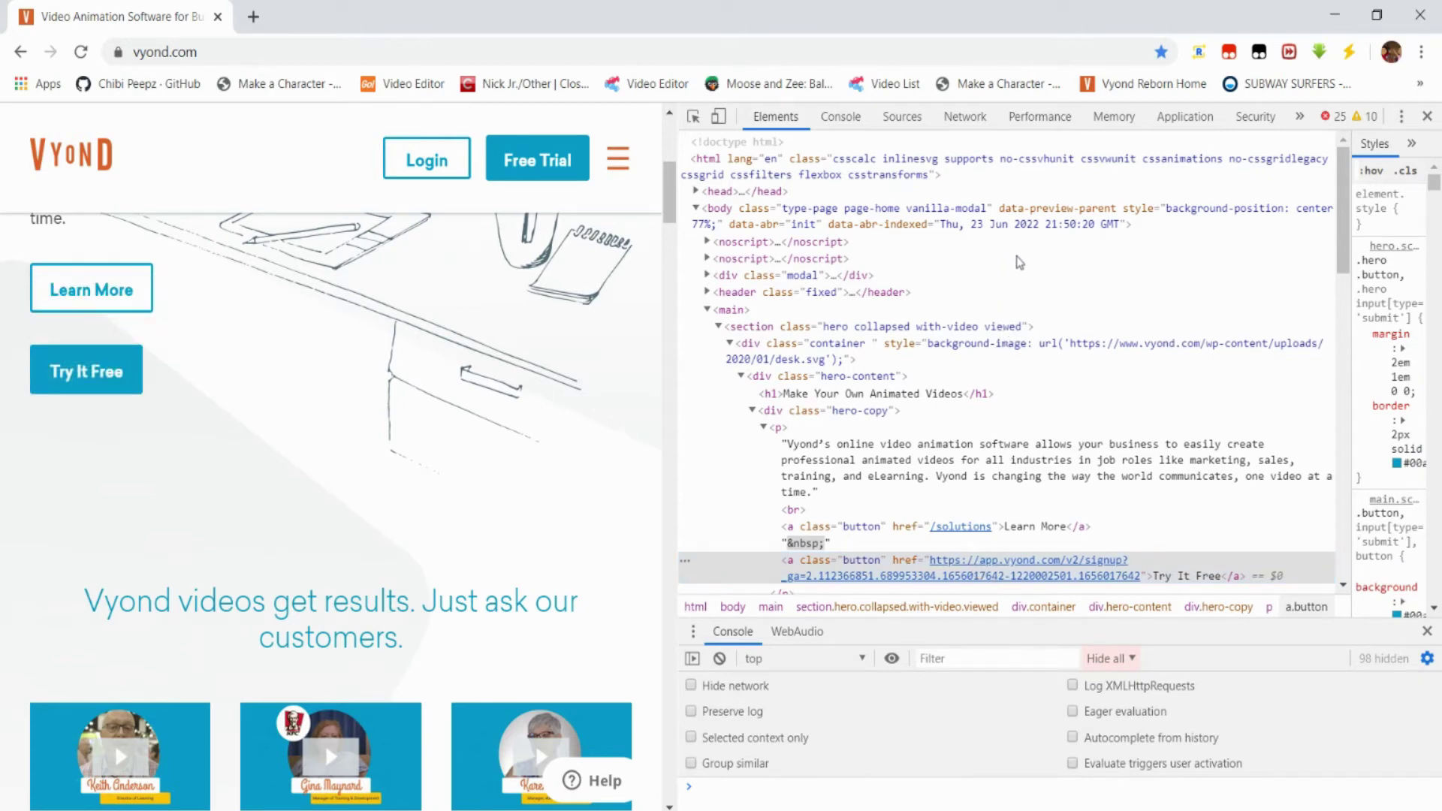
key(F2)
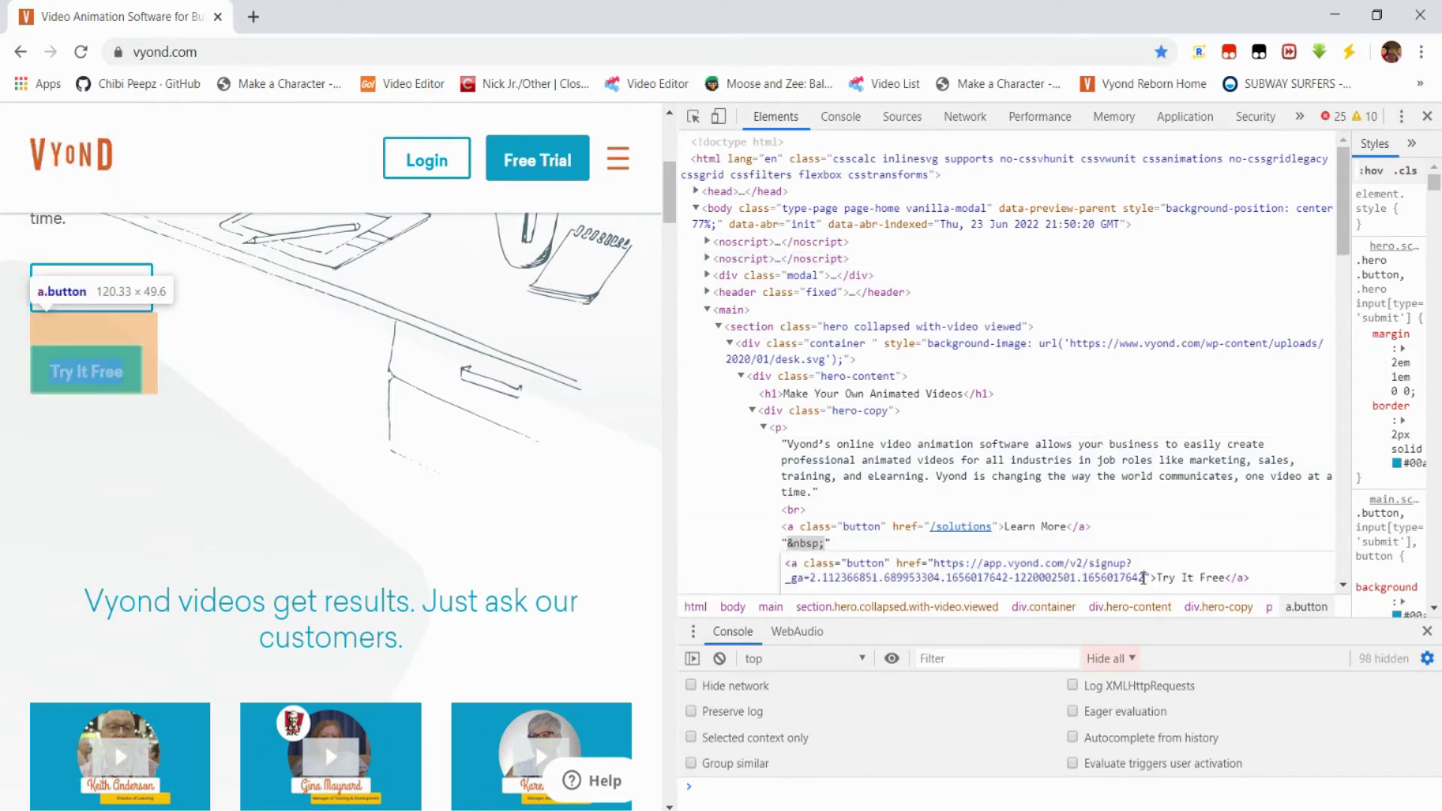
drag(1142, 577, 757, 582)
key(BackSpace)
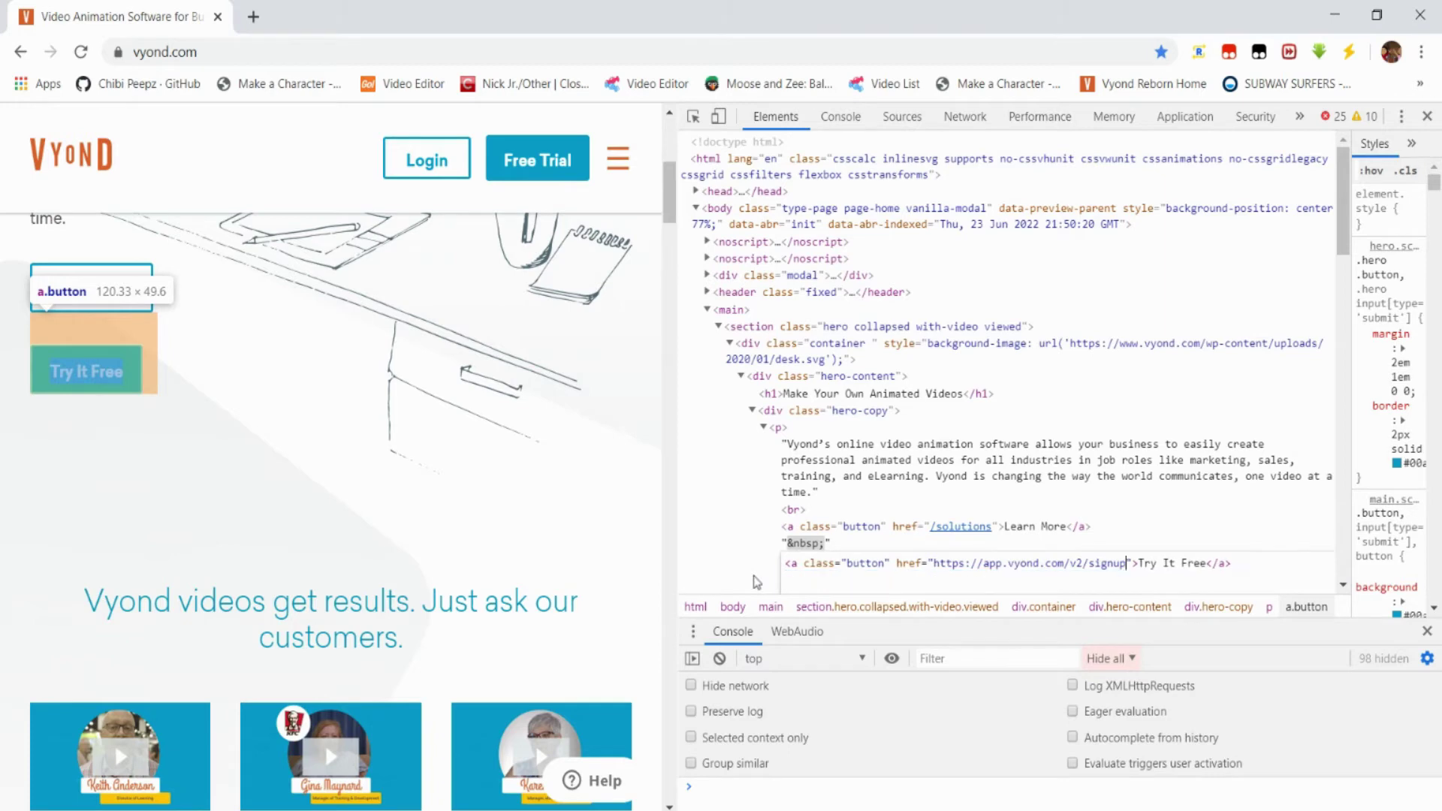
key(BackSpace)
key(BackSpace)
key(BackSpace)
key(BackSpace)
key(BackSpace)
key(BackSpace)
key(BackSpace)
key(BackSpace)
key(BackSpace)
key(BackSpace)
key(BackSpace)
key(BackSpace)
key(BackSpace)
key(BackSpace)
key(BackSpace)
key(BackSpace)
key(BackSpace)
key(BackSpace)
key(BackSpace)
key(BackSpace)
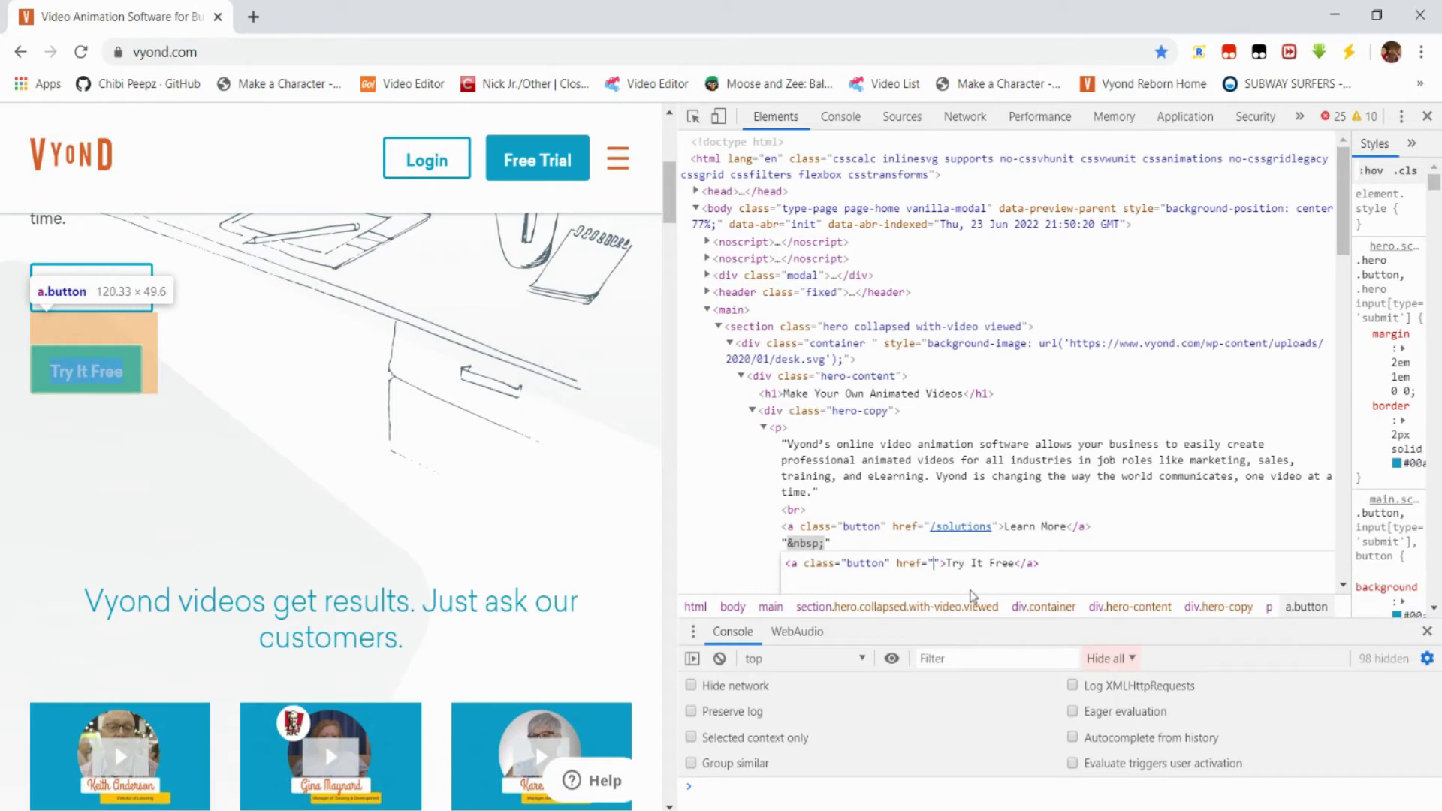
key(ctrl+v)
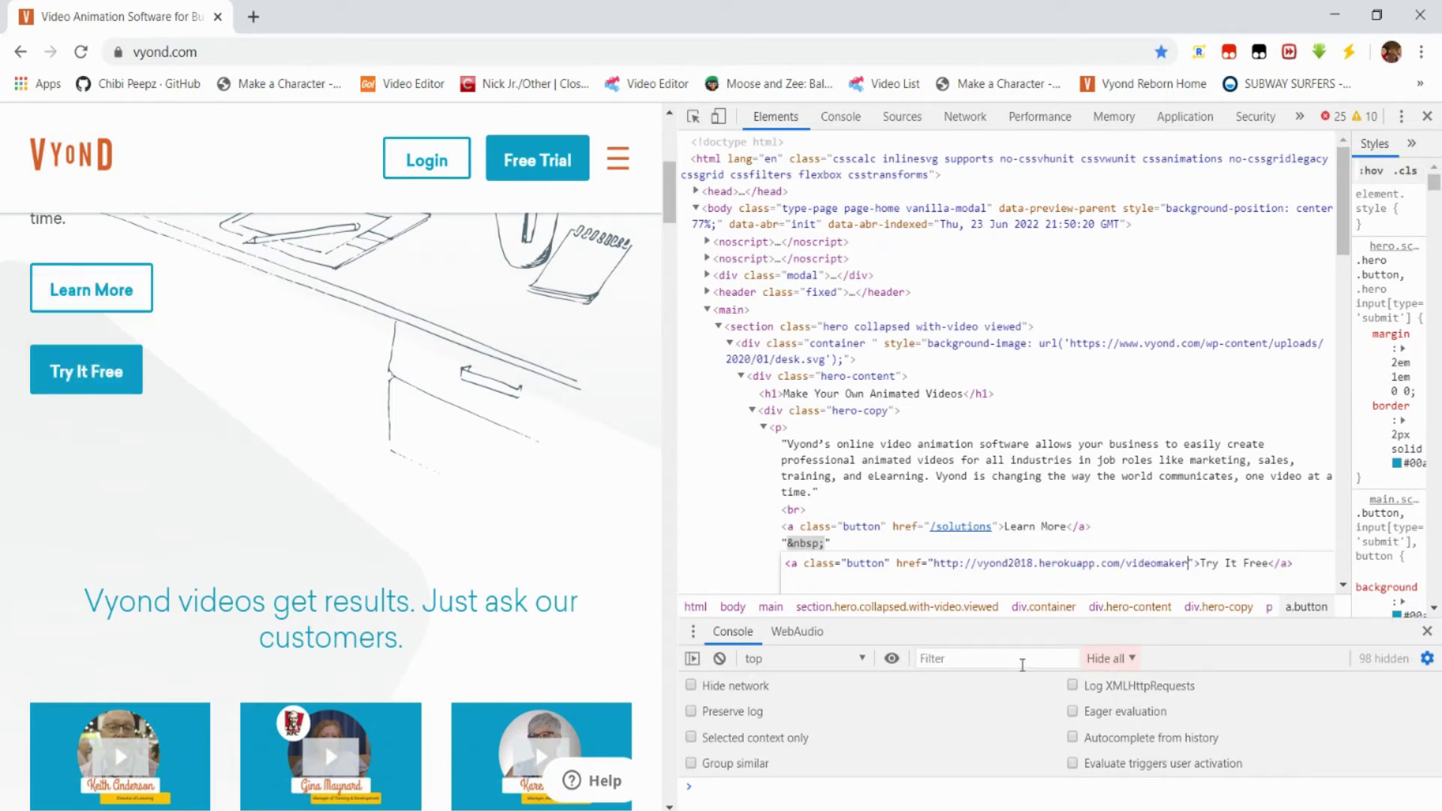
click(686, 571)
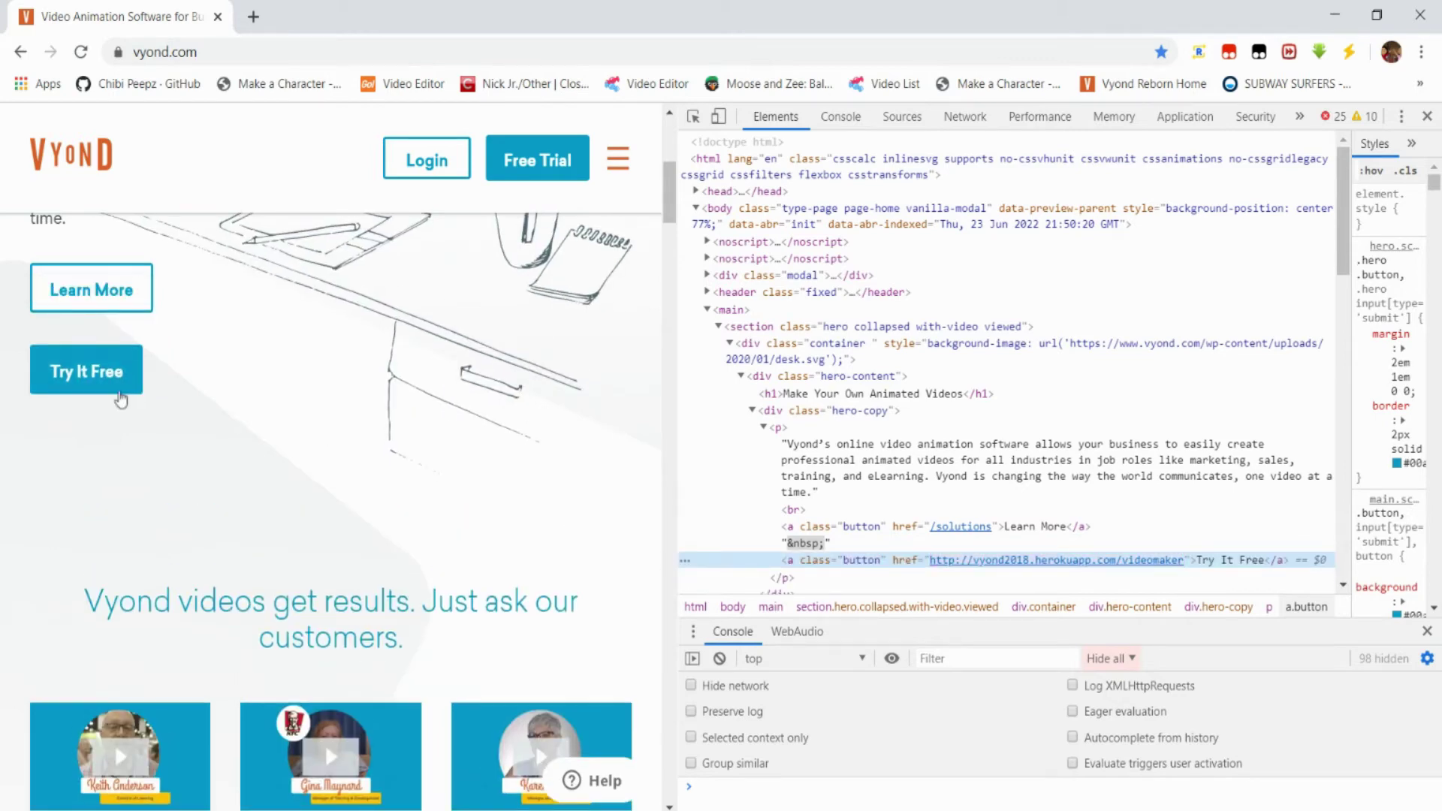
click(78, 371)
Follow the edited Try It Free link to the videomaker page and close DevTools
click(63, 374)
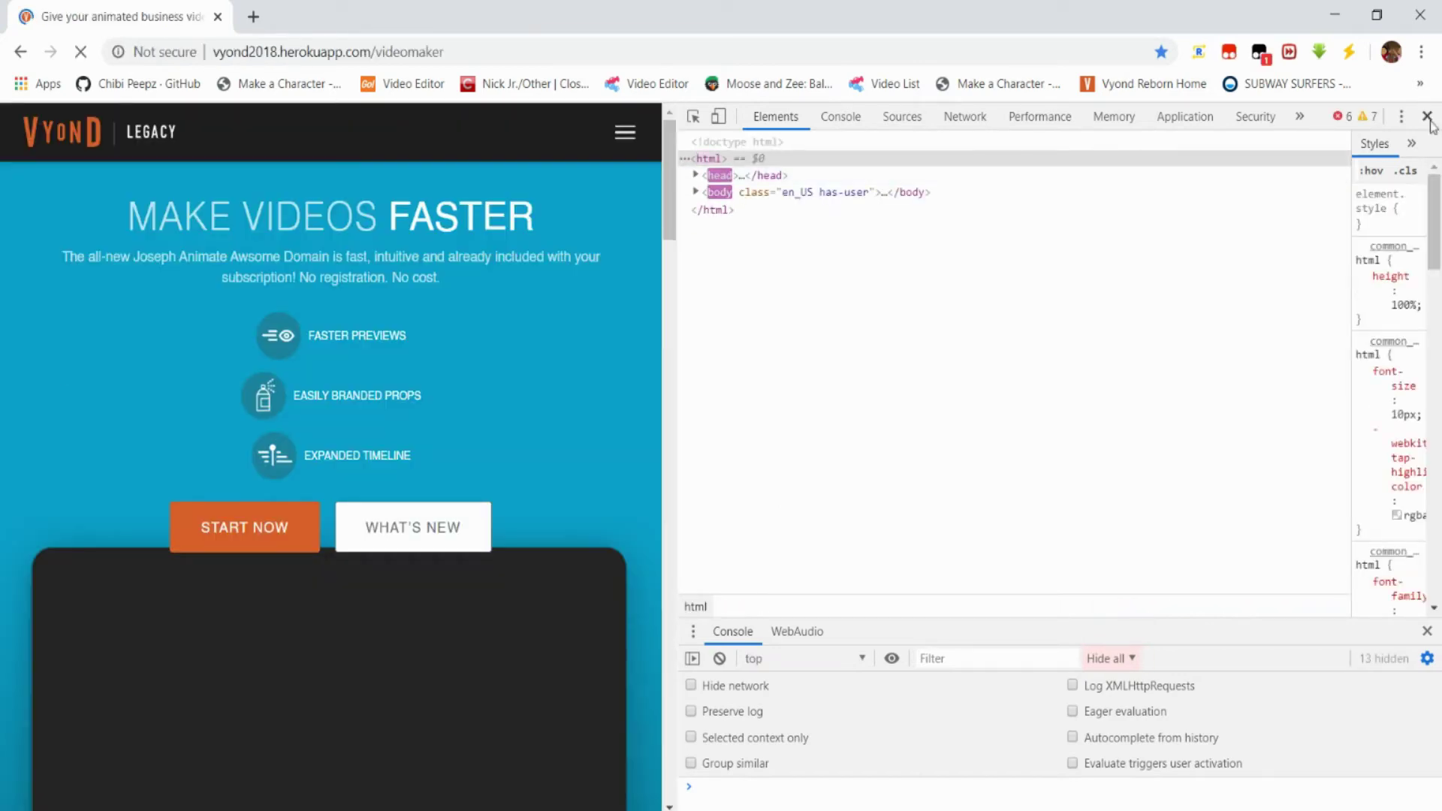
click(1427, 116)
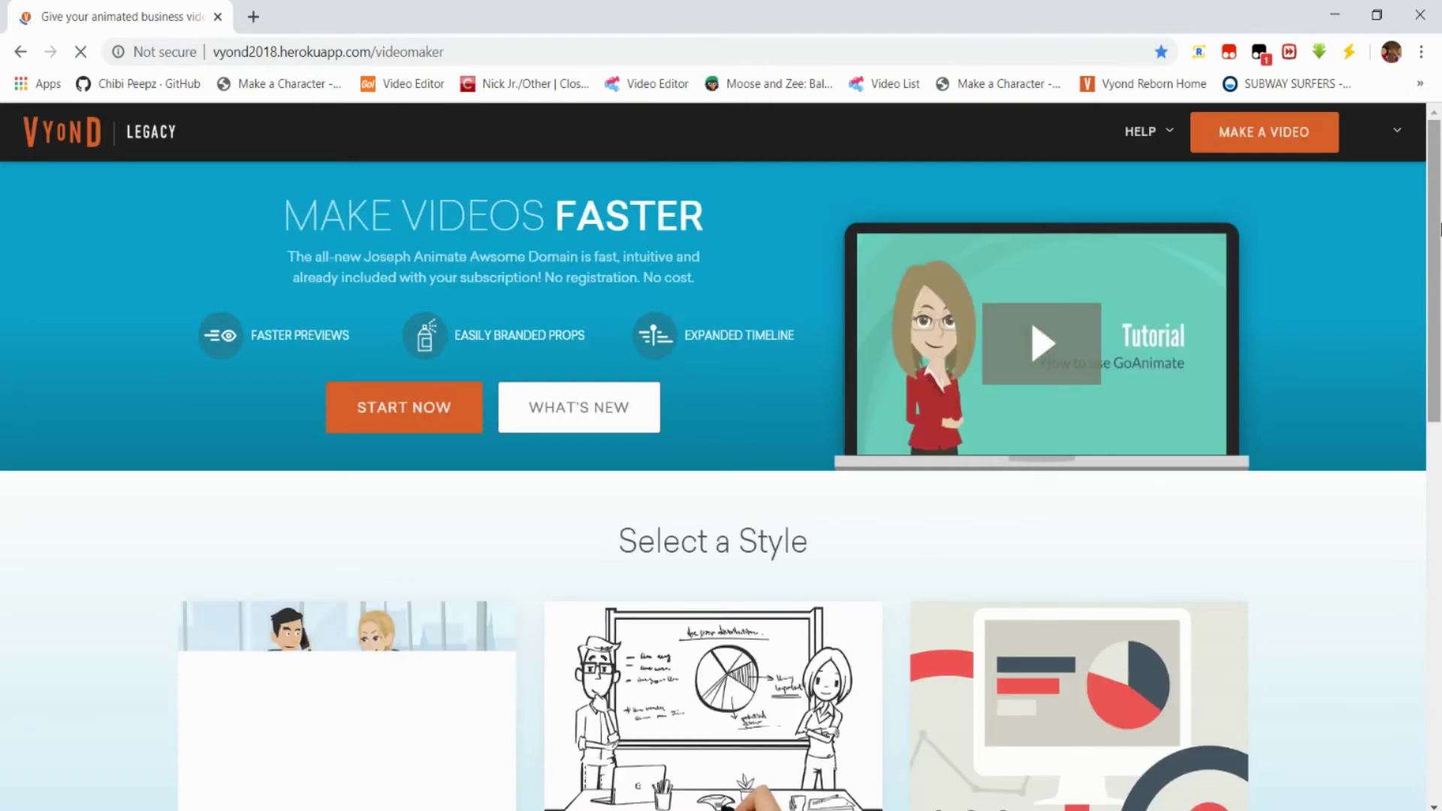
drag(1440, 229, 1440, 400)
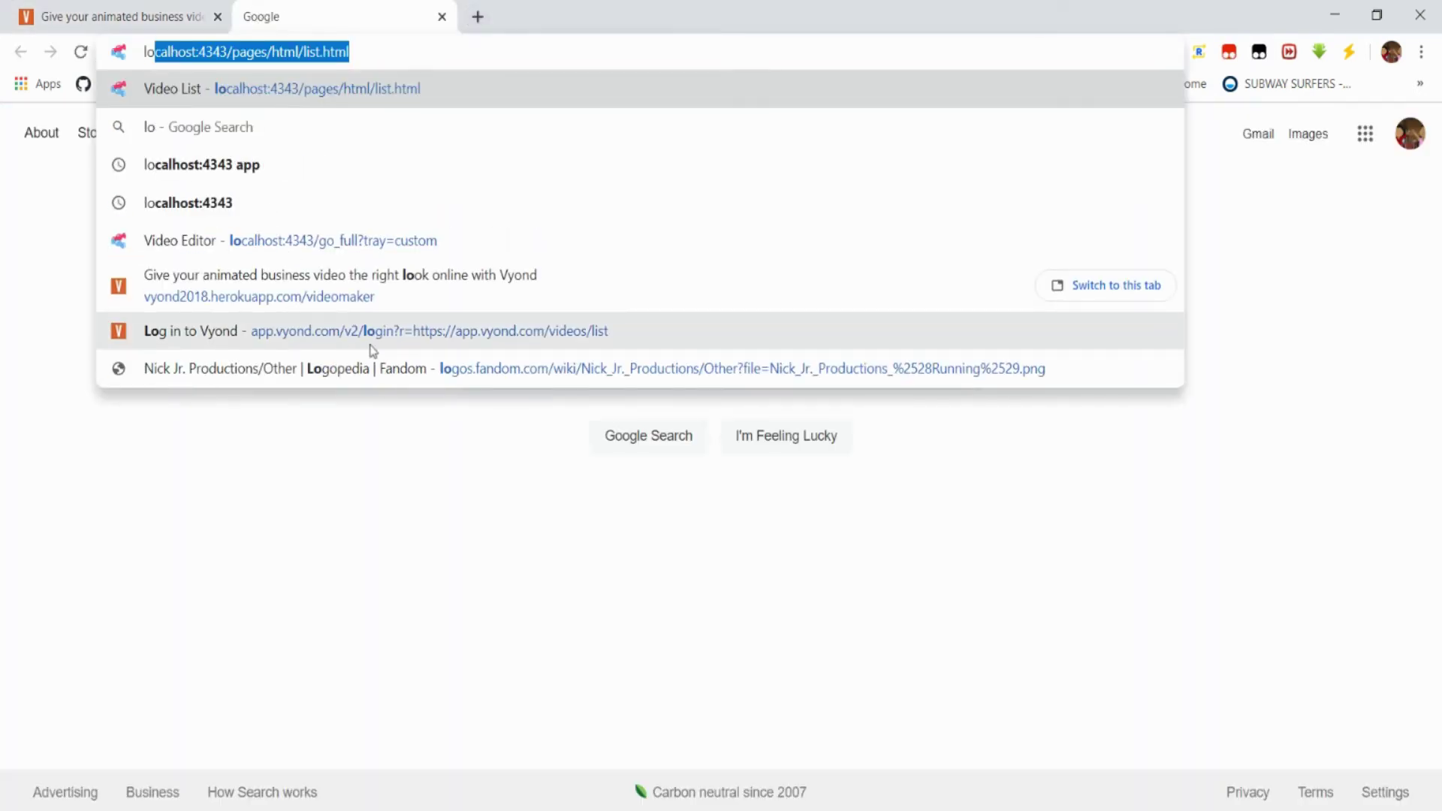
Copy the Wrapper Offline Video Editor address localhost:4343/go_full?tray=custom, then close that tab
text(c)
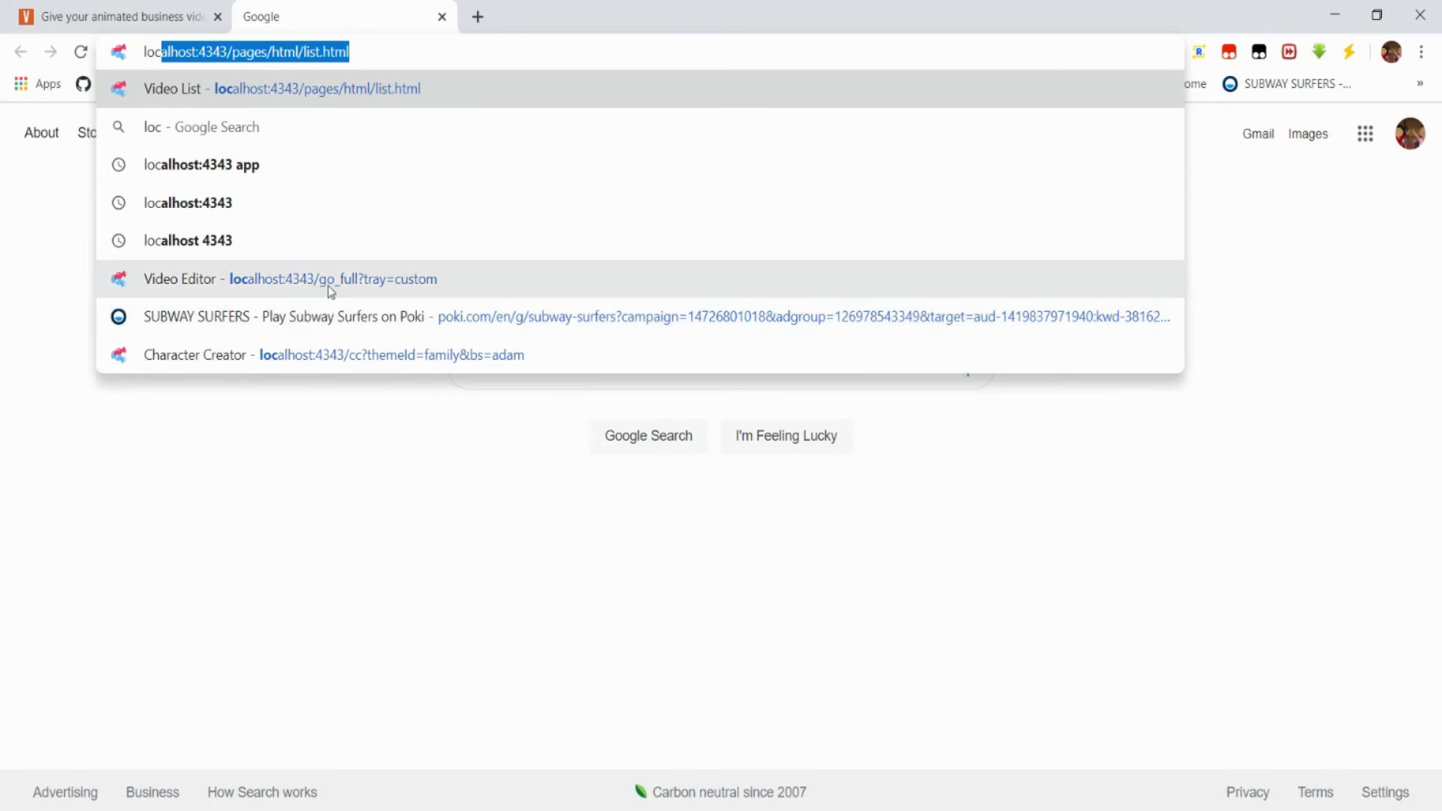
click(330, 289)
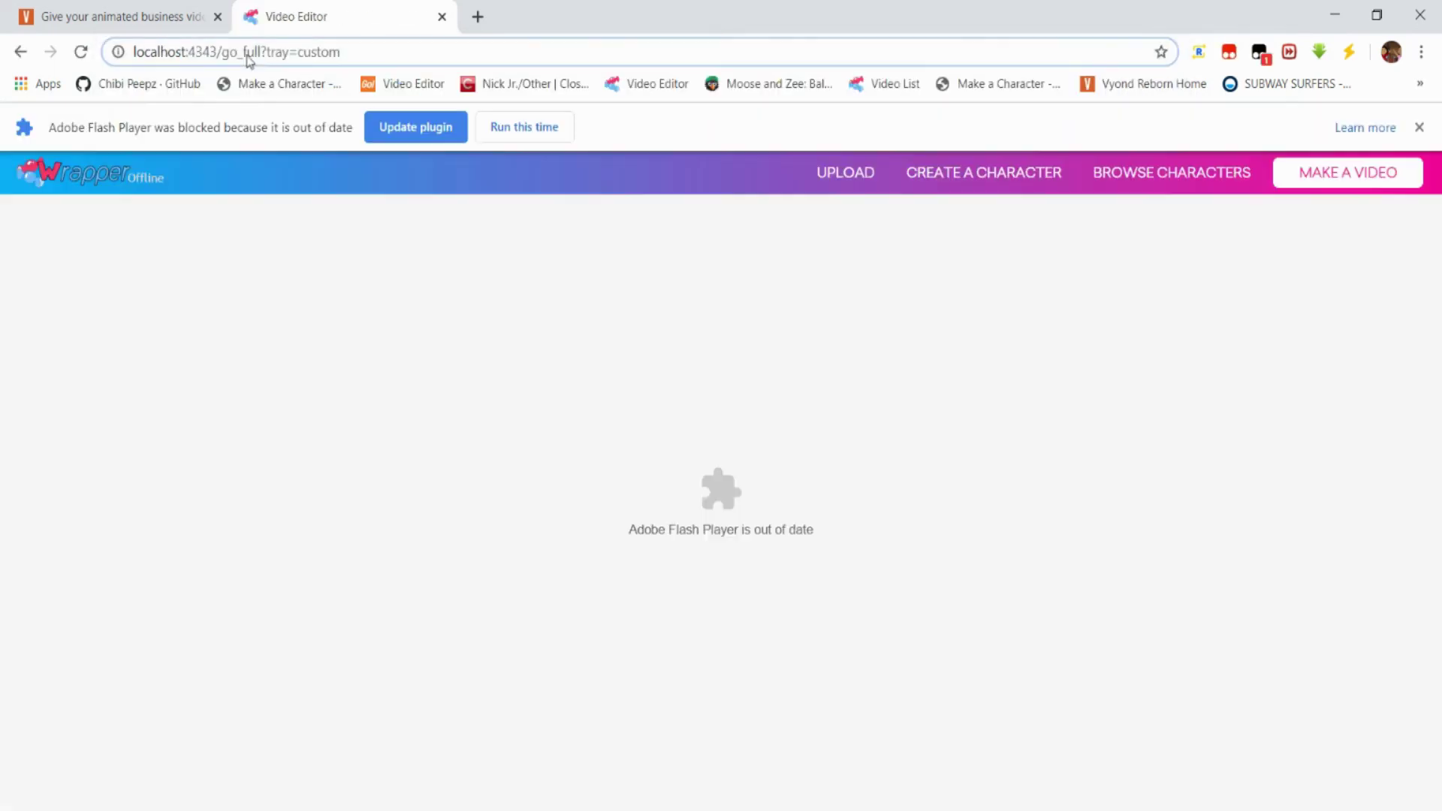
drag(135, 52, 338, 53)
key(ctrl+c)
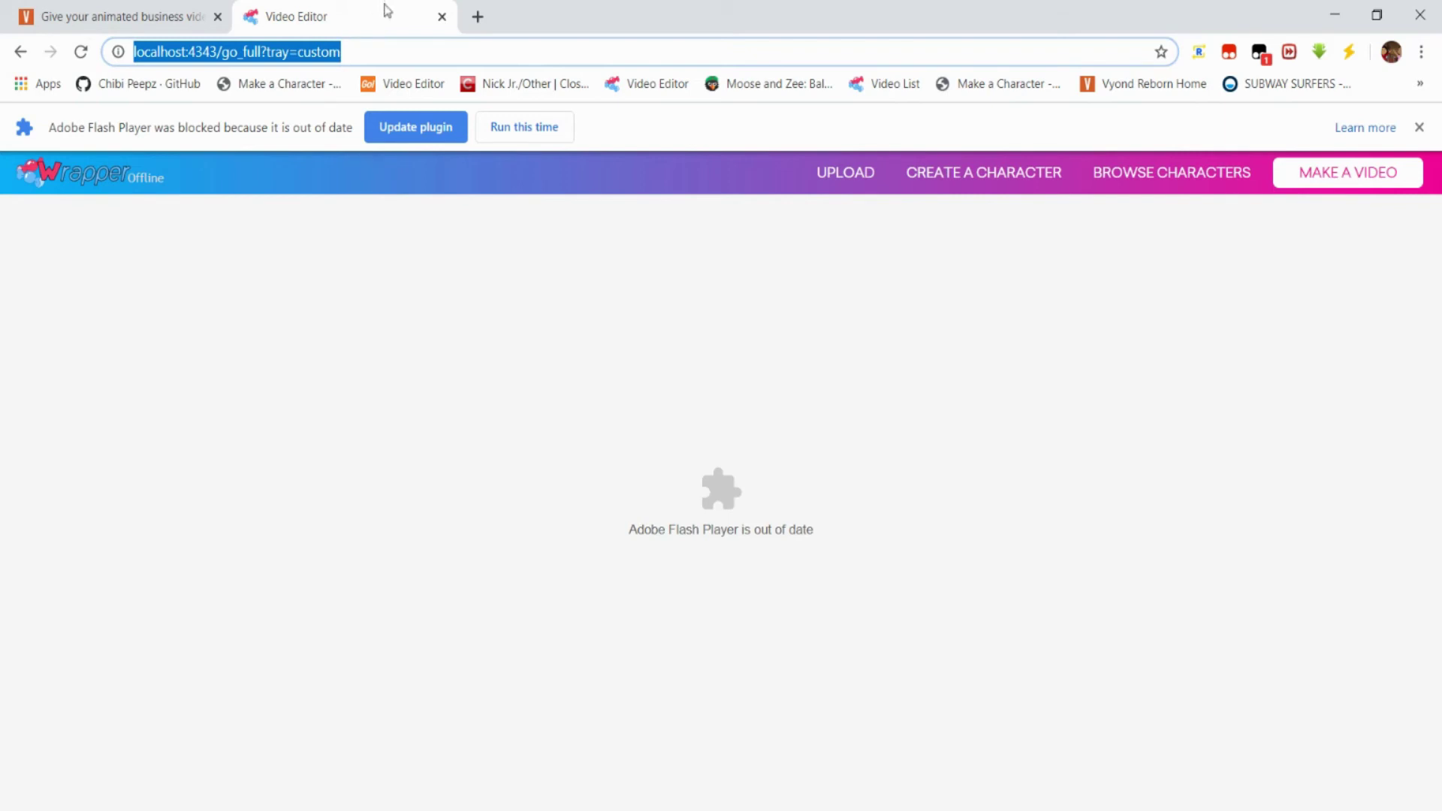
click(441, 17)
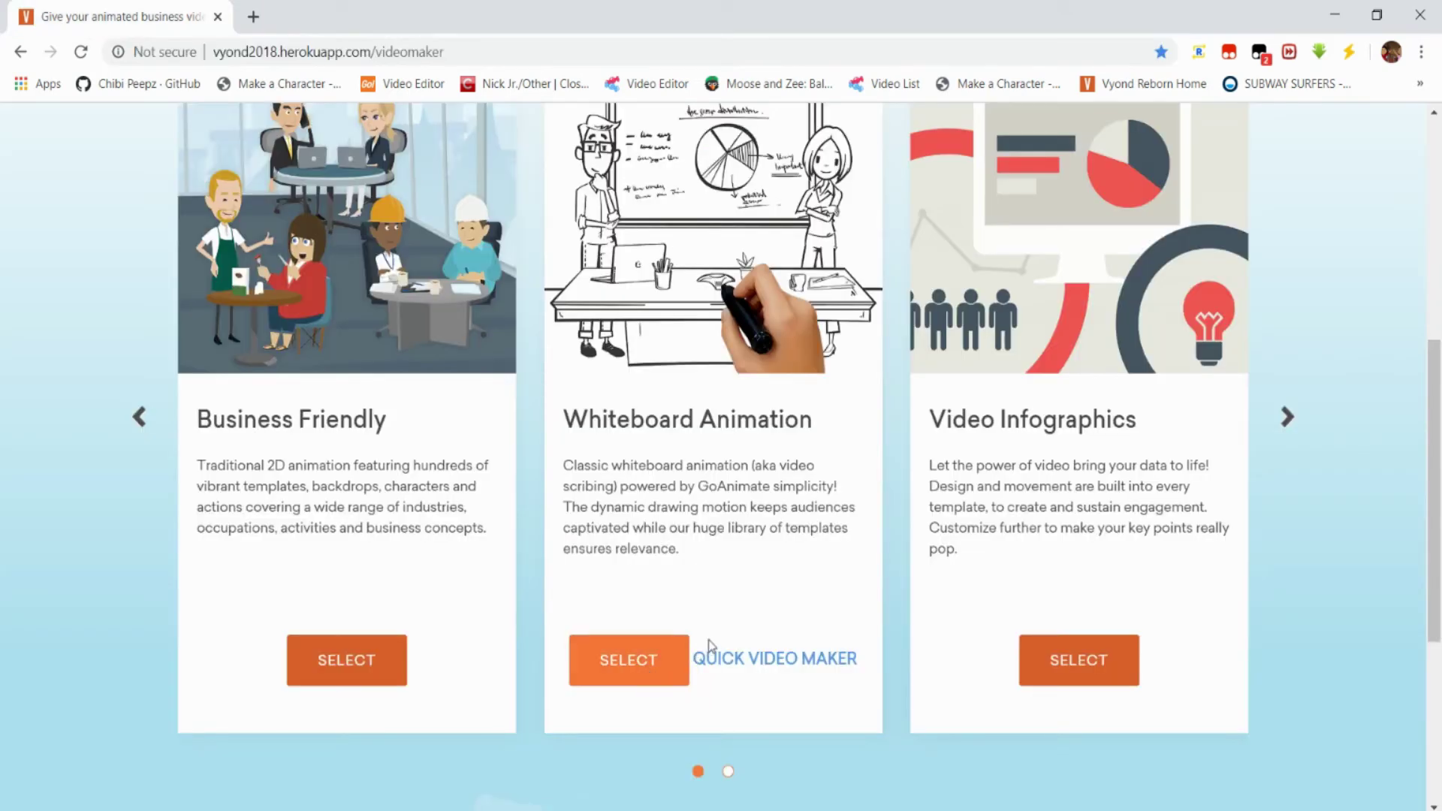
key(ctrl+shift+i)
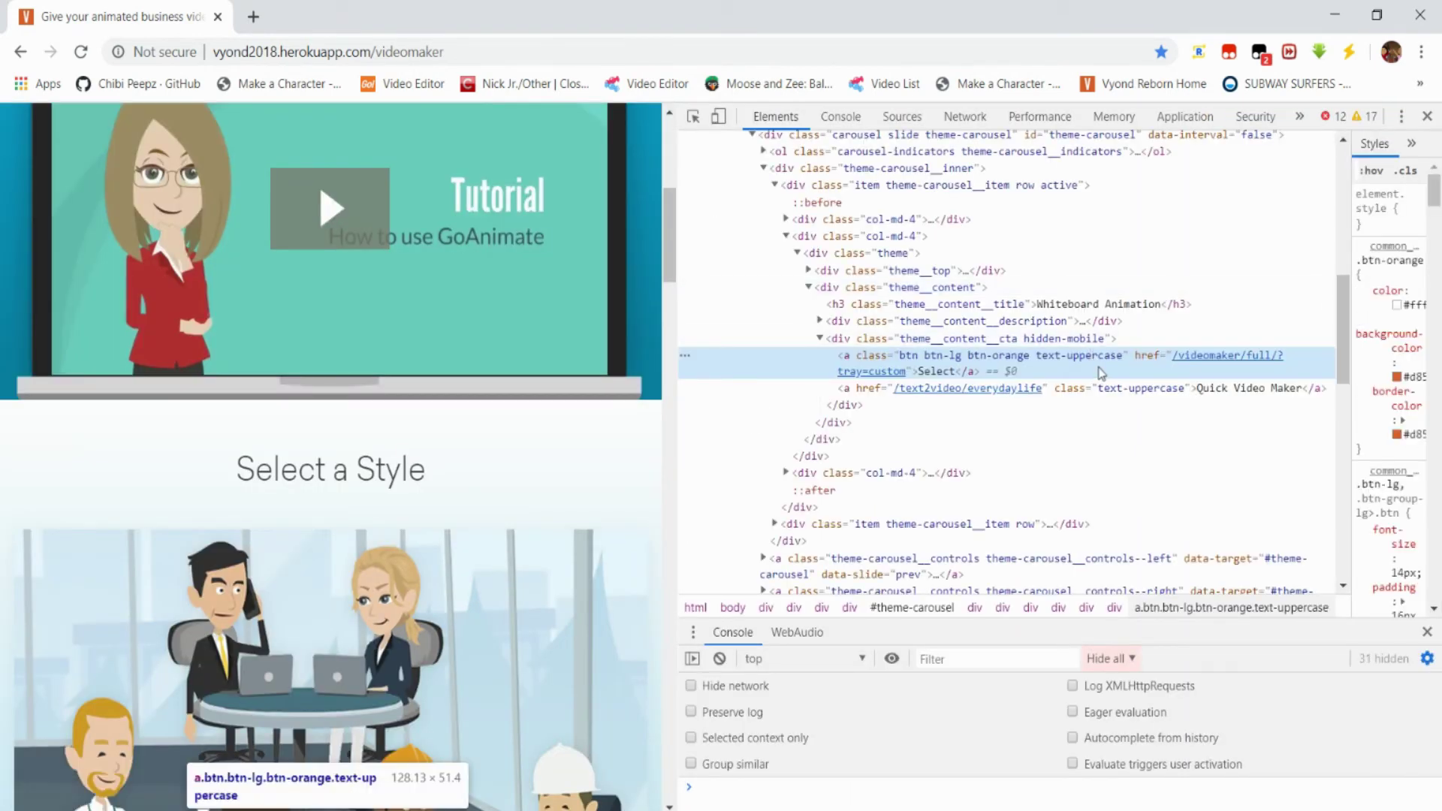
key(F2)
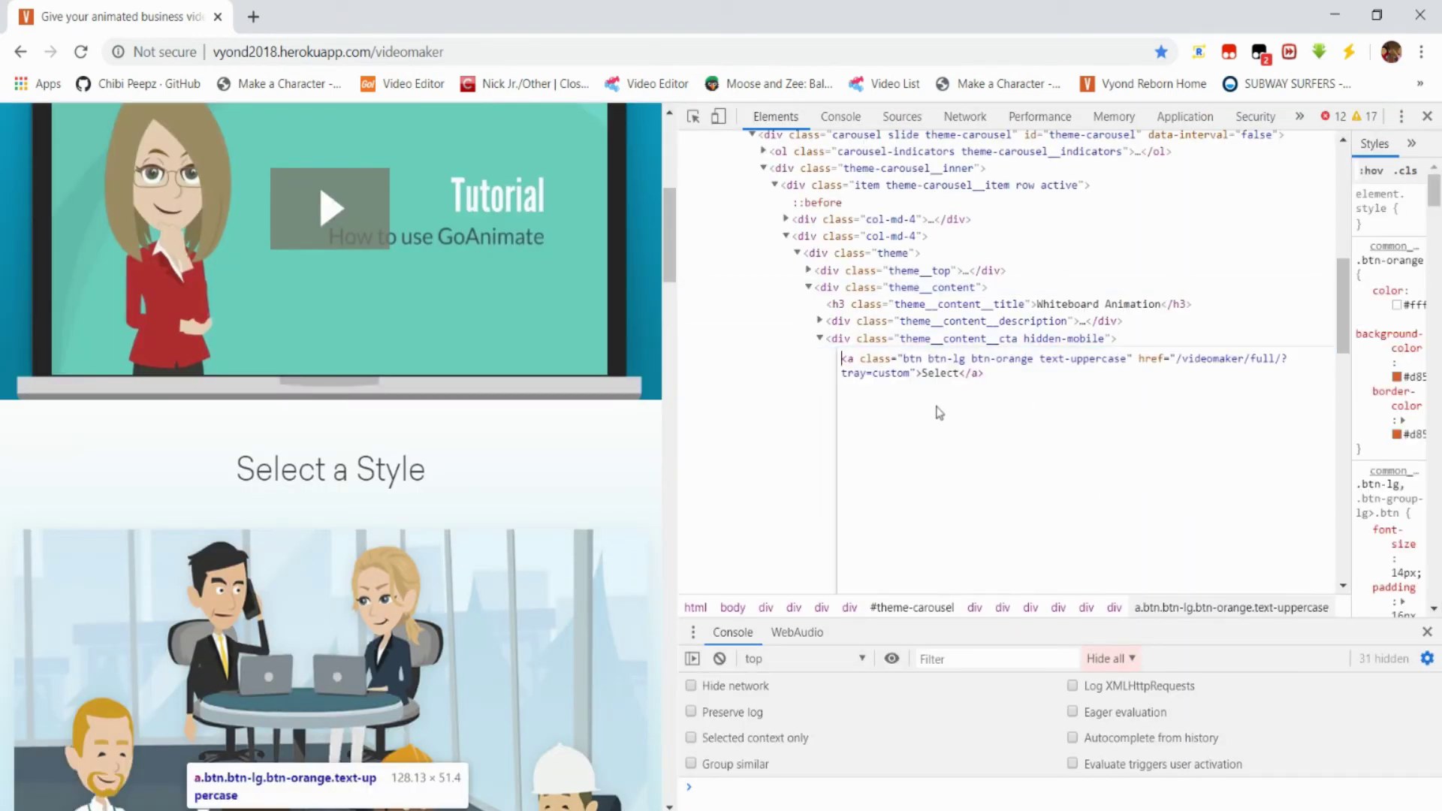
click(906, 372)
key(BackSpace)
key(BackSpace)
key(BackSpace)
key(BackSpace)
key(BackSpace)
key(BackSpace)
key(BackSpace)
key(BackSpace)
key(BackSpace)
key(BackSpace)
key(BackSpace)
key(BackSpace)
key(BackSpace)
key(BackSpace)
key(BackSpace)
key(BackSpace)
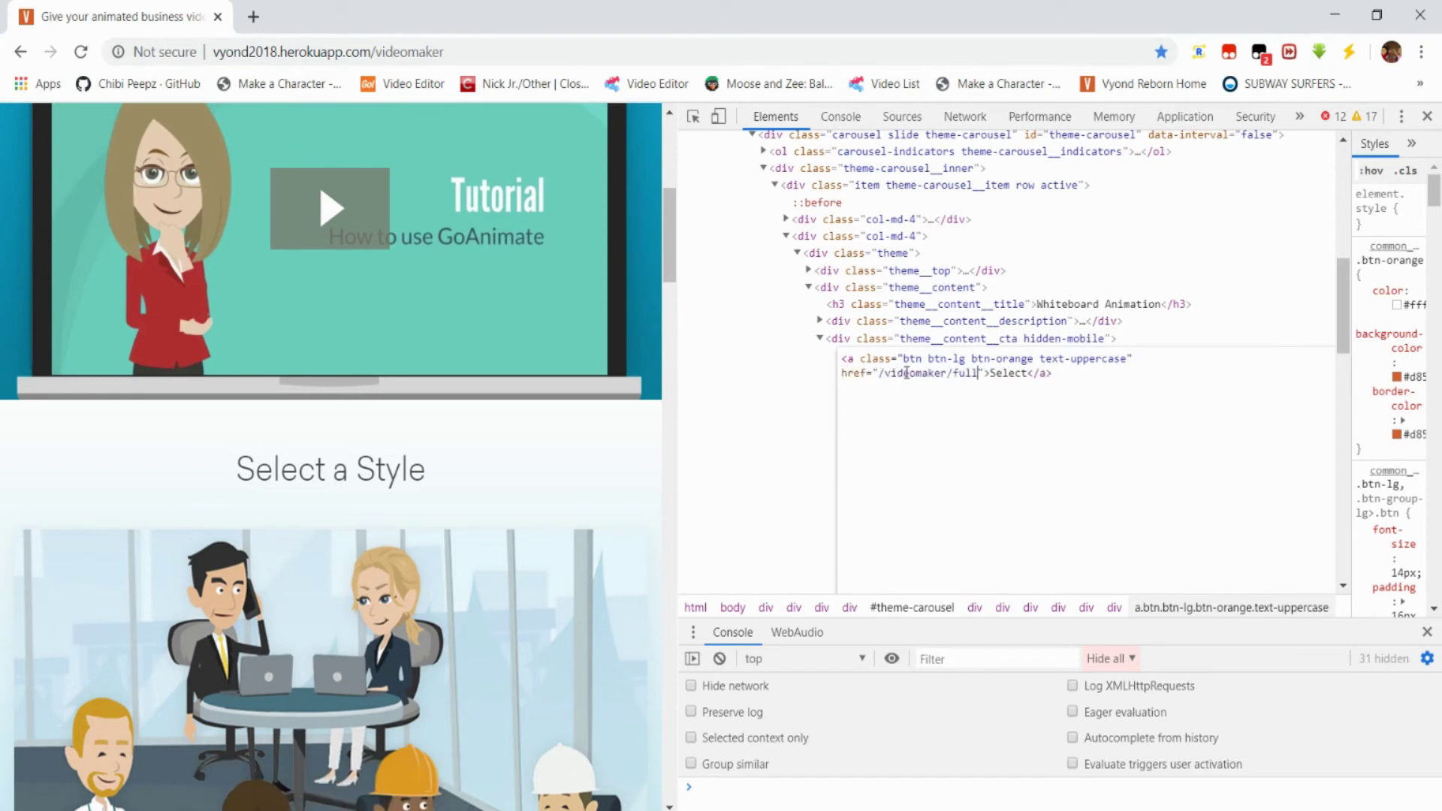
key(BackSpace)
key(BackSpace)
key(BackSpace)
key(BackSpace)
key(BackSpace)
key(BackSpace)
key(BackSpace)
key(BackSpace)
key(BackSpace)
key(BackSpace)
key(BackSpace)
key(BackSpace)
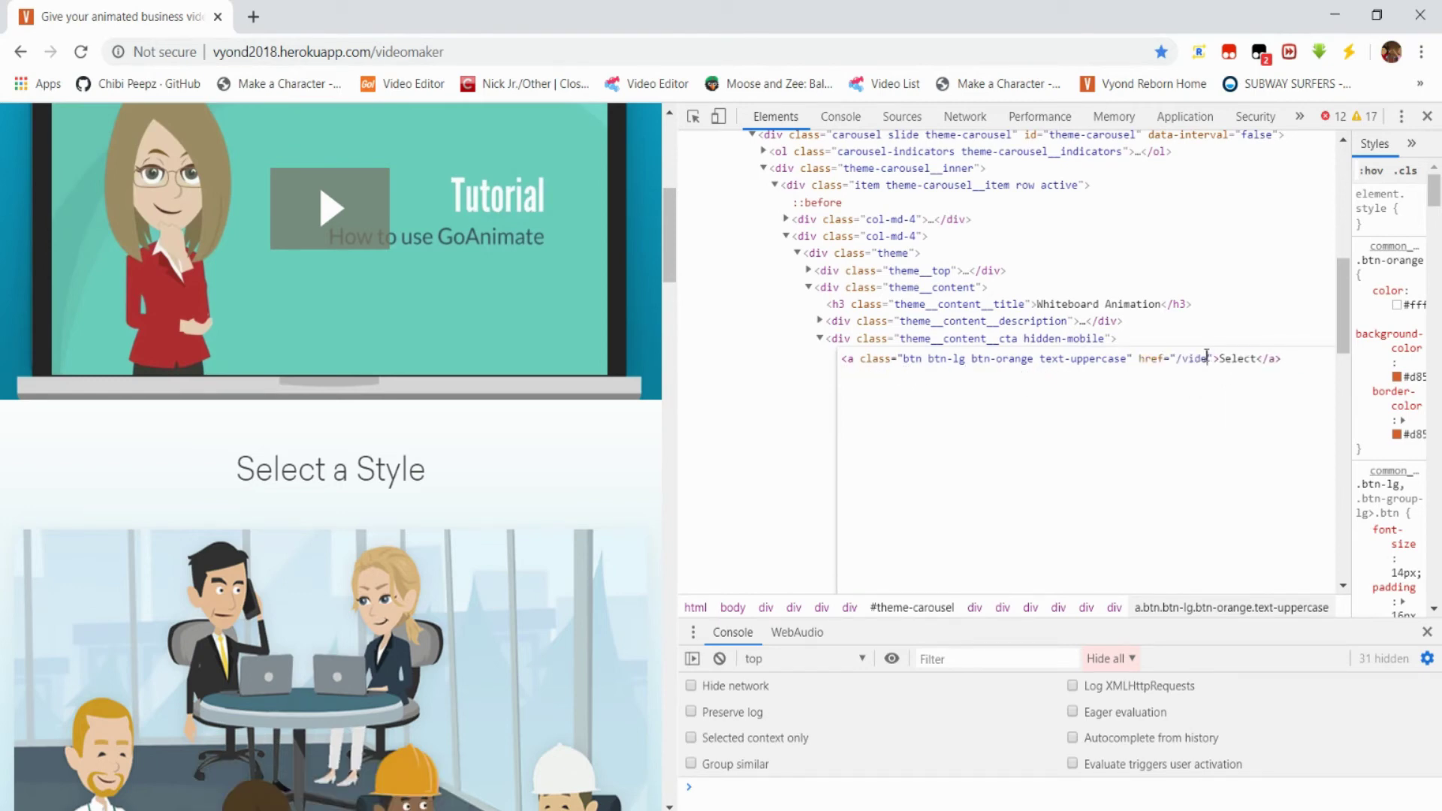
key(BackSpace)
key(ctrl+v)
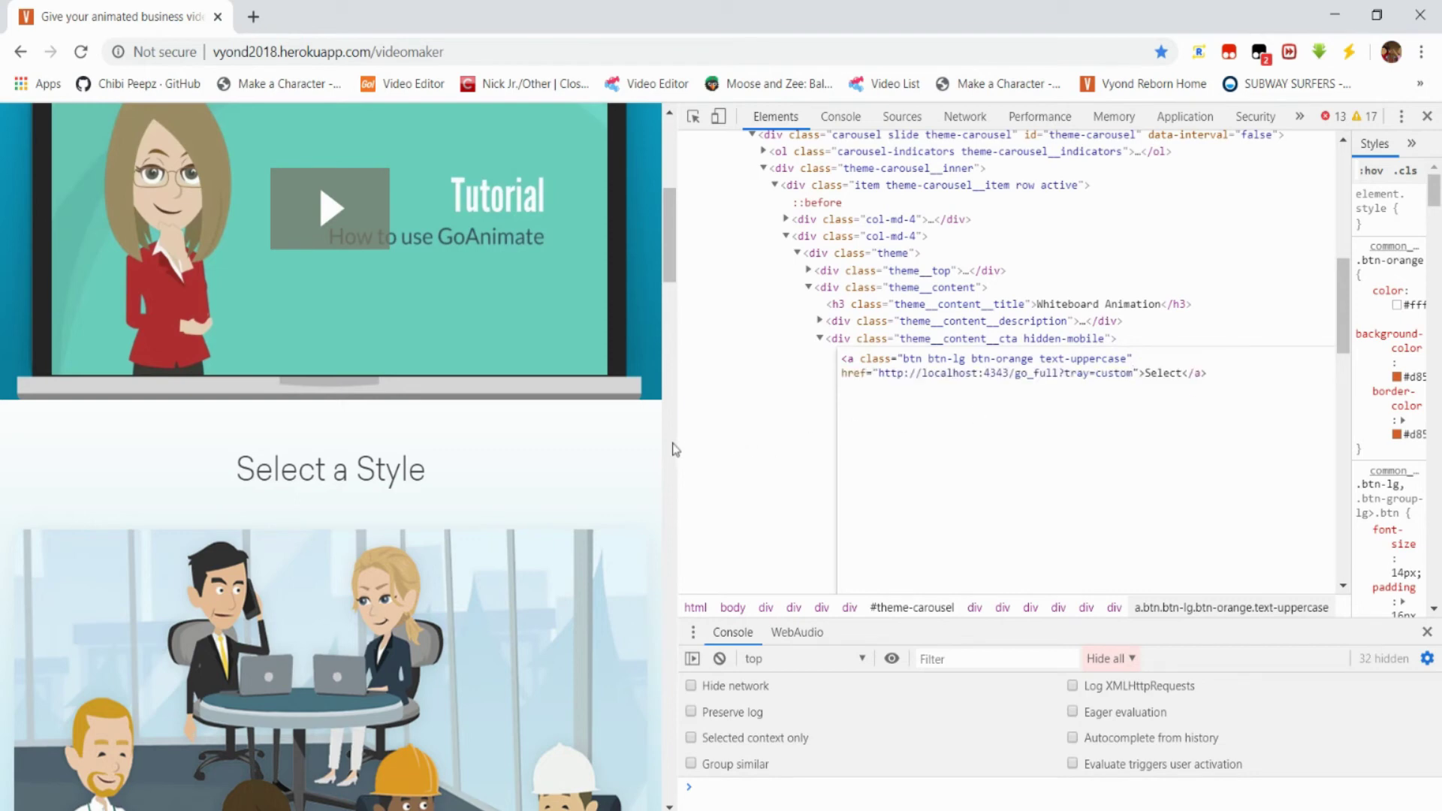
click(708, 448)
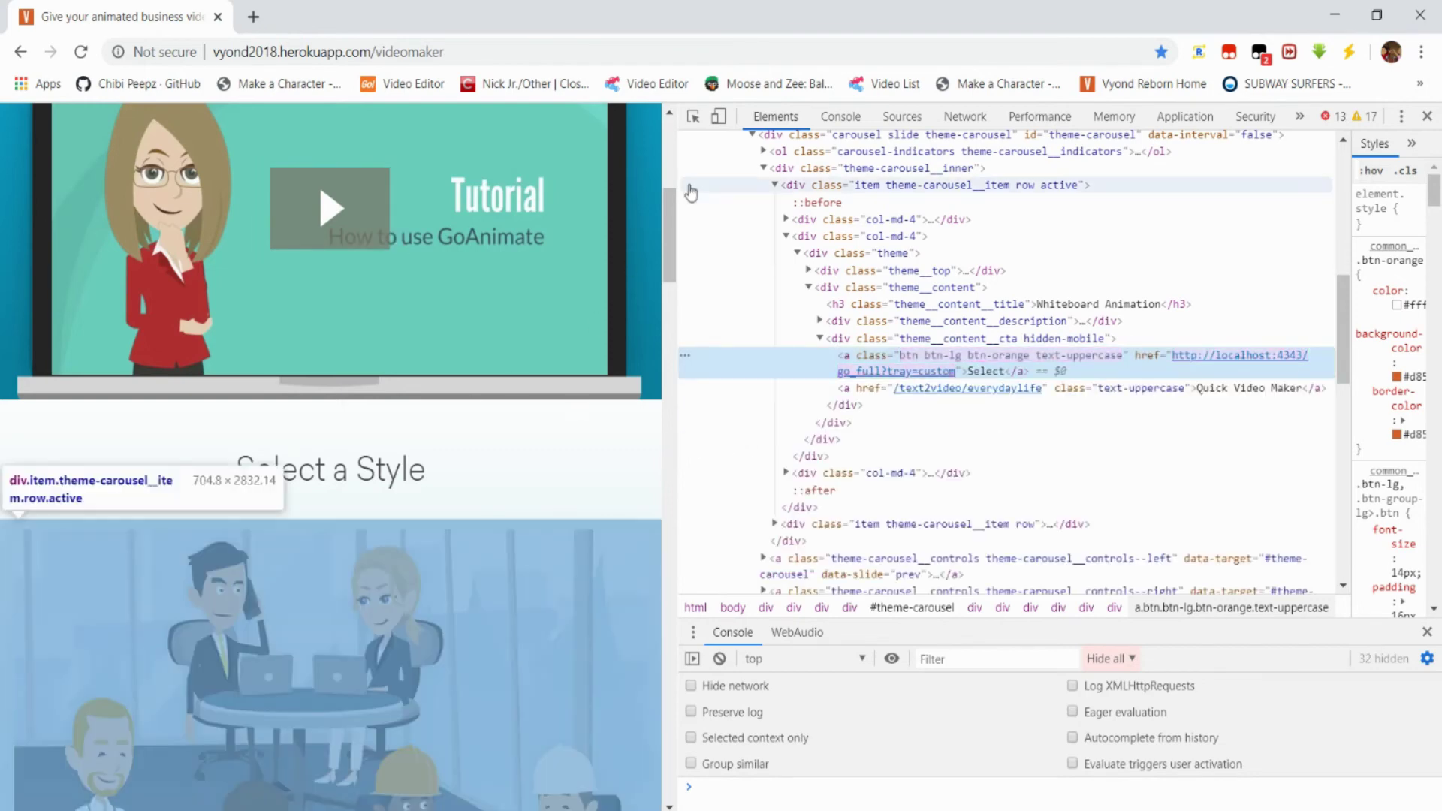
drag(691, 193, 701, 421)
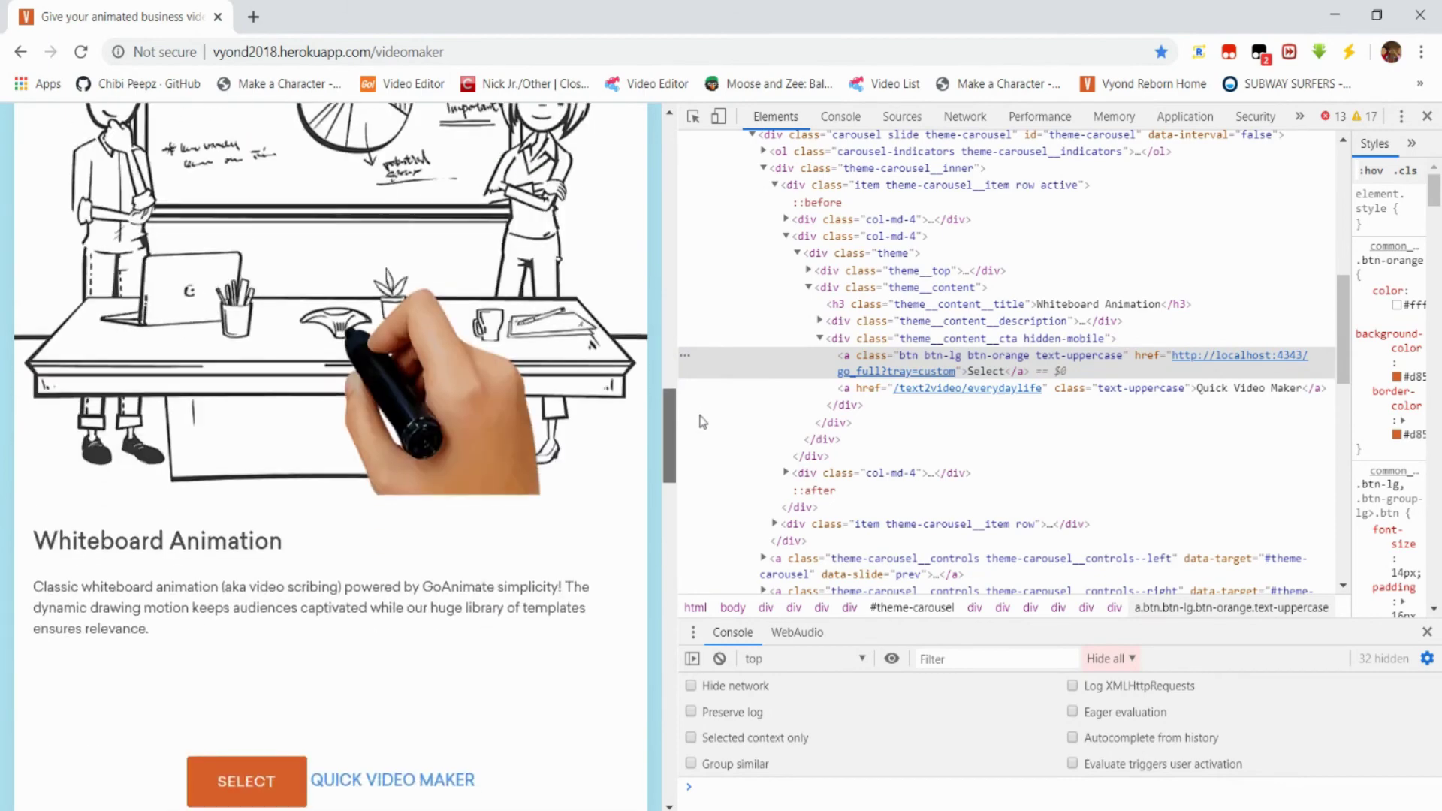
click(1428, 116)
Select Whiteboard Animation and let Flash run so the localhost:4343 editor loads
drag(1434, 605, 1435, 455)
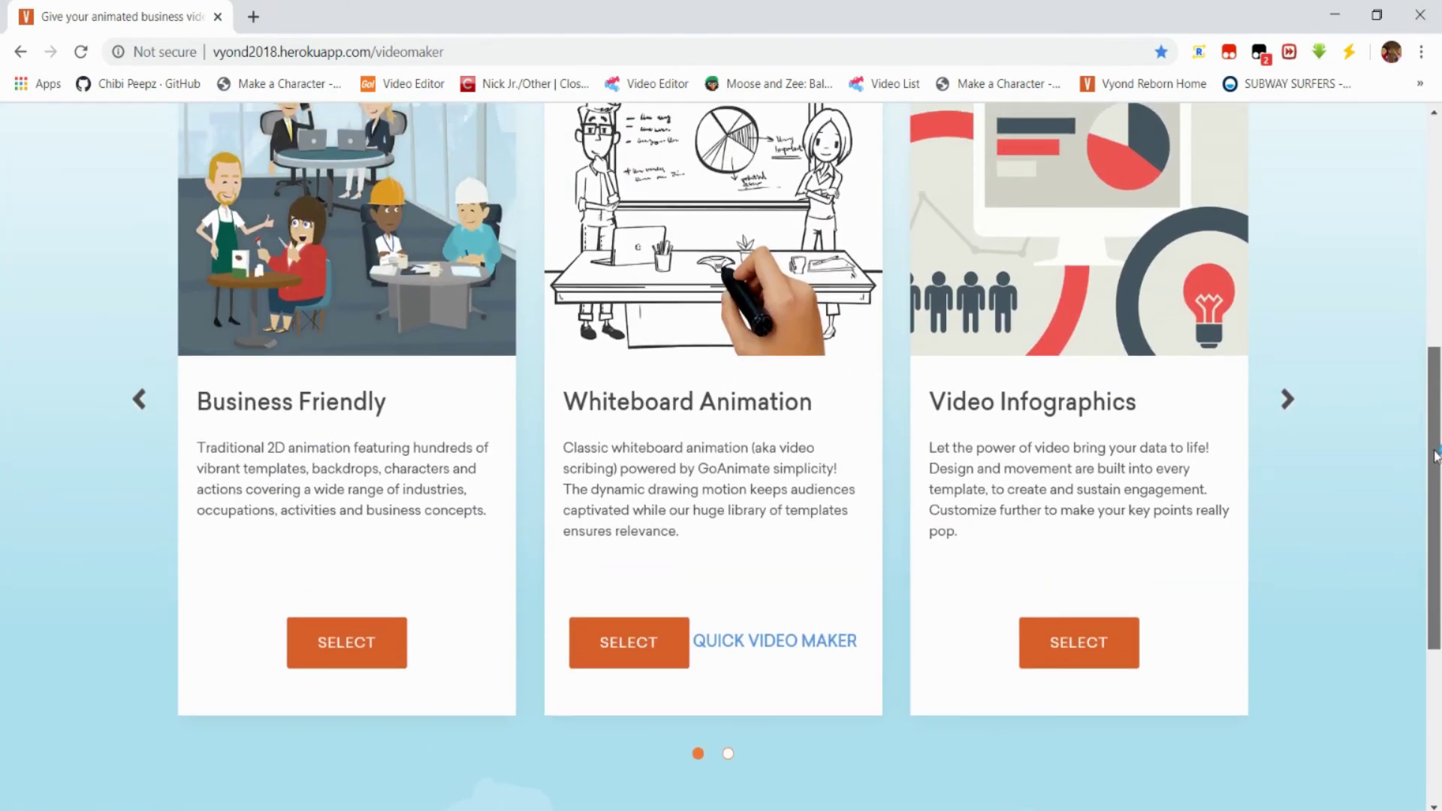
click(621, 629)
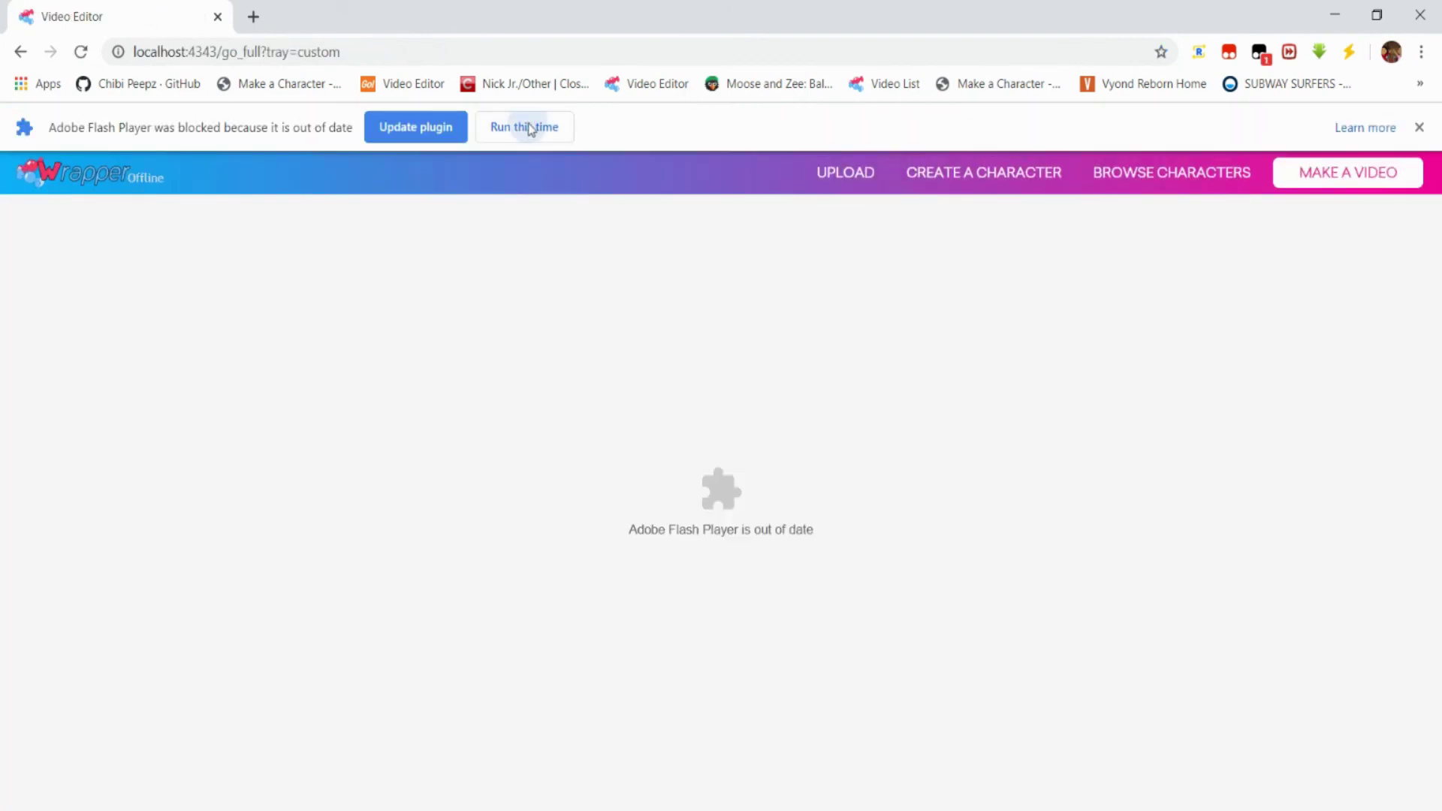
click(525, 125)
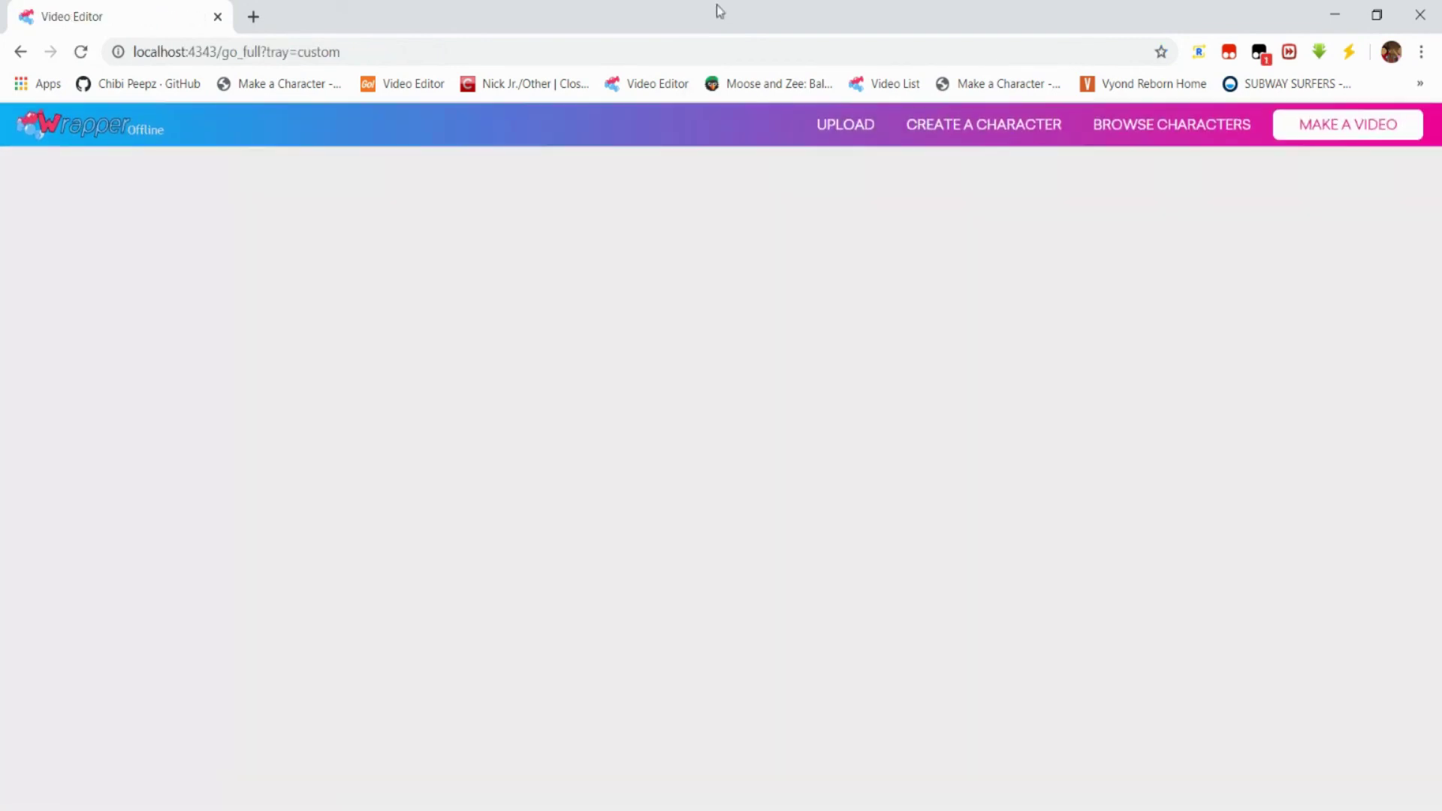